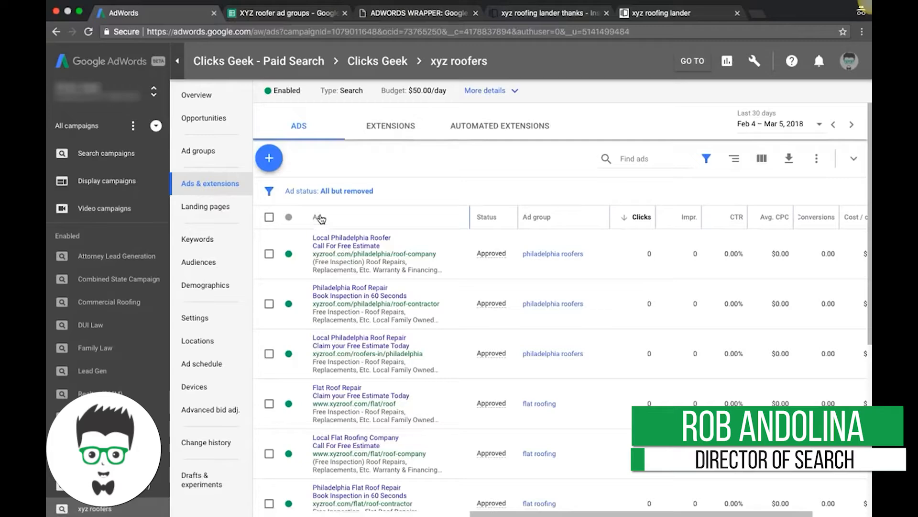
Start a new campaign-level sitelink extension for xyz roofers with the sitelink text "request a quote".
left_click(383, 131)
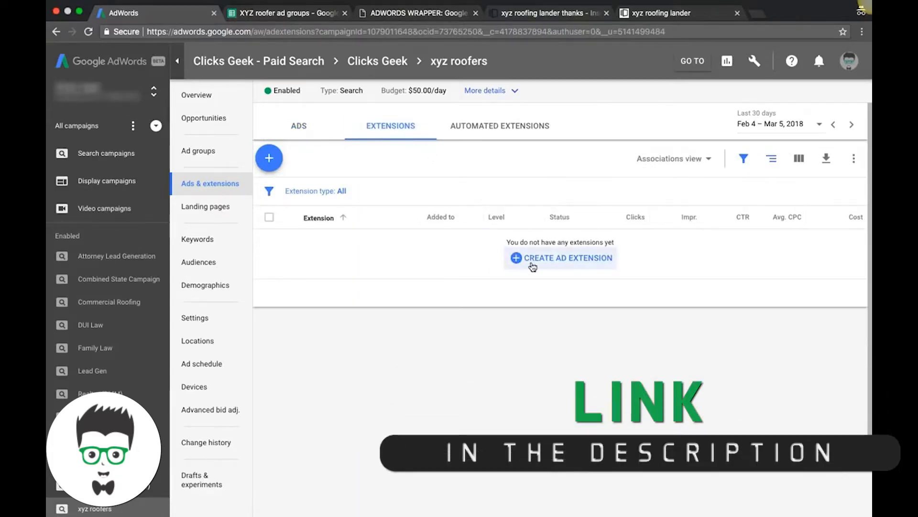
left_click(272, 165)
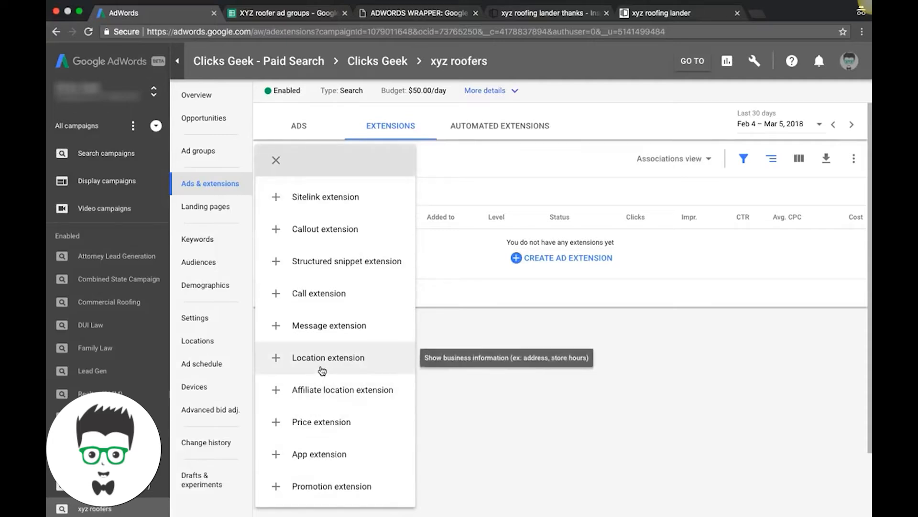
left_click(316, 206)
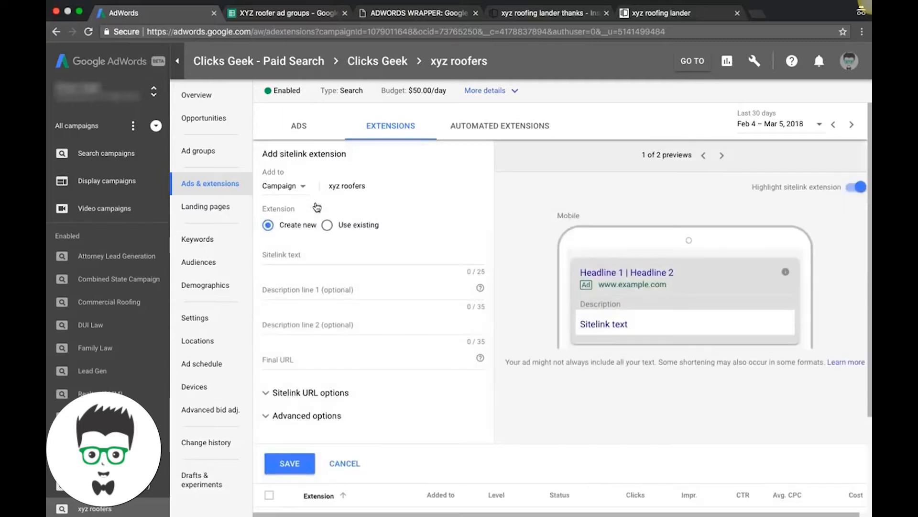
left_click(281, 188)
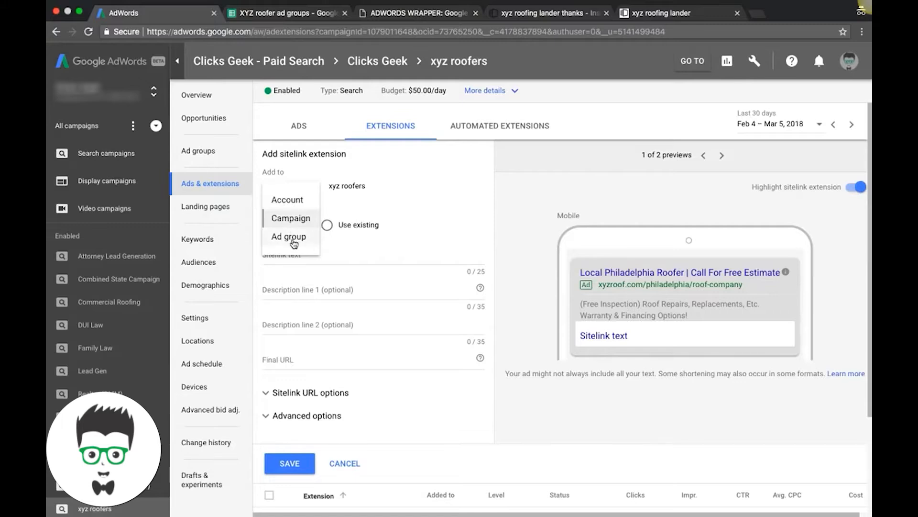
left_click(290, 218)
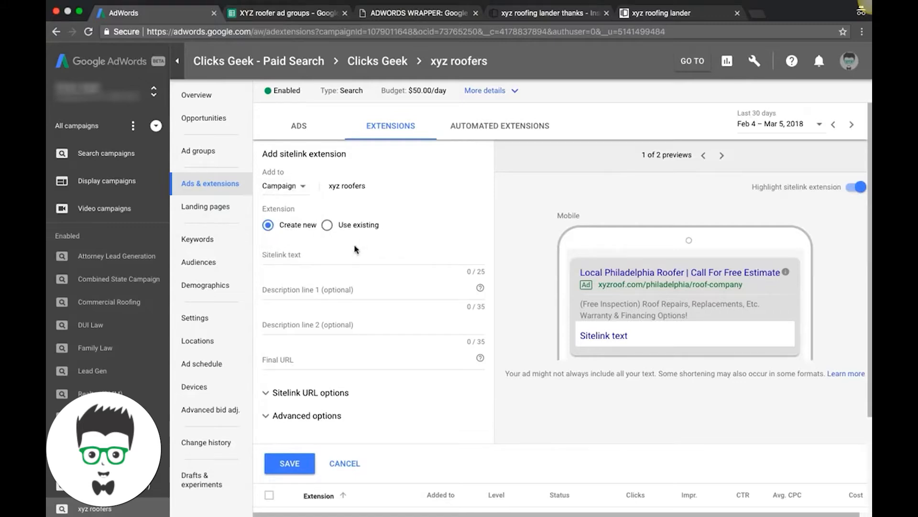
left_click(285, 256)
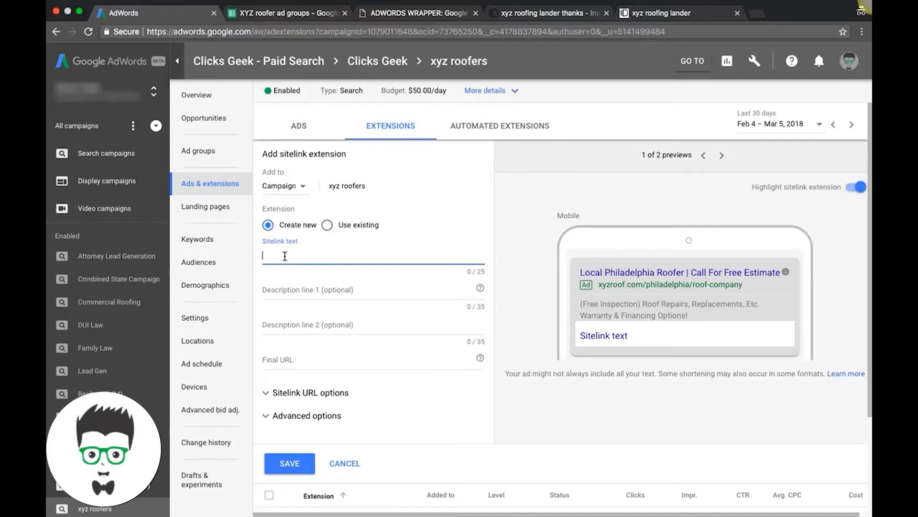
type("request a quote")
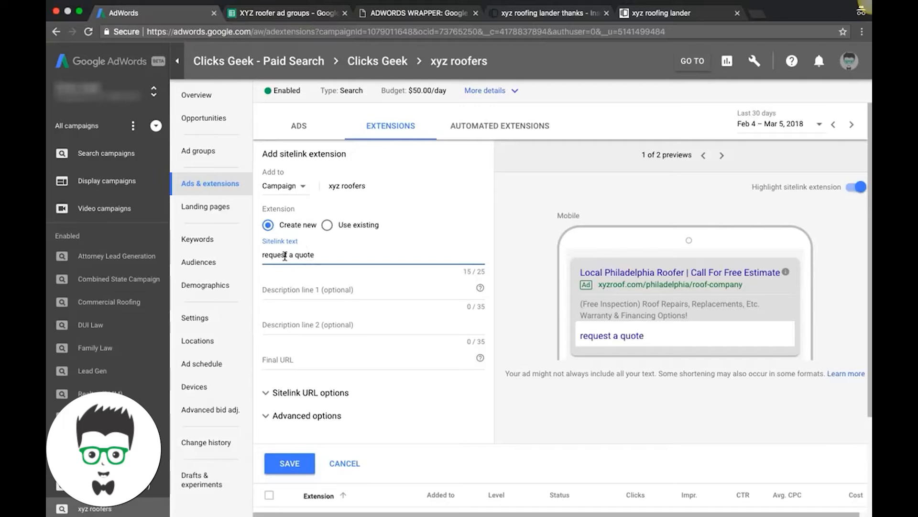
left_click(647, 18)
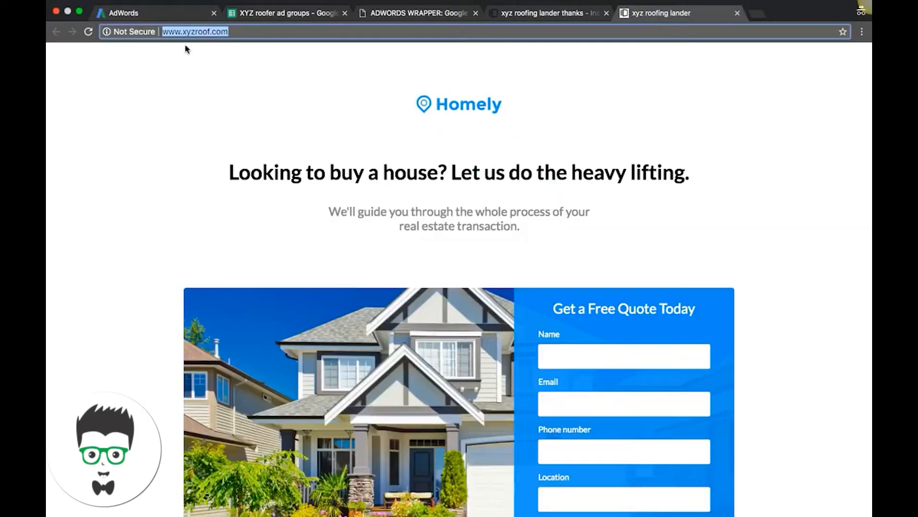
double_click(204, 29)
key("ctrl+c")
left_click(188, 13)
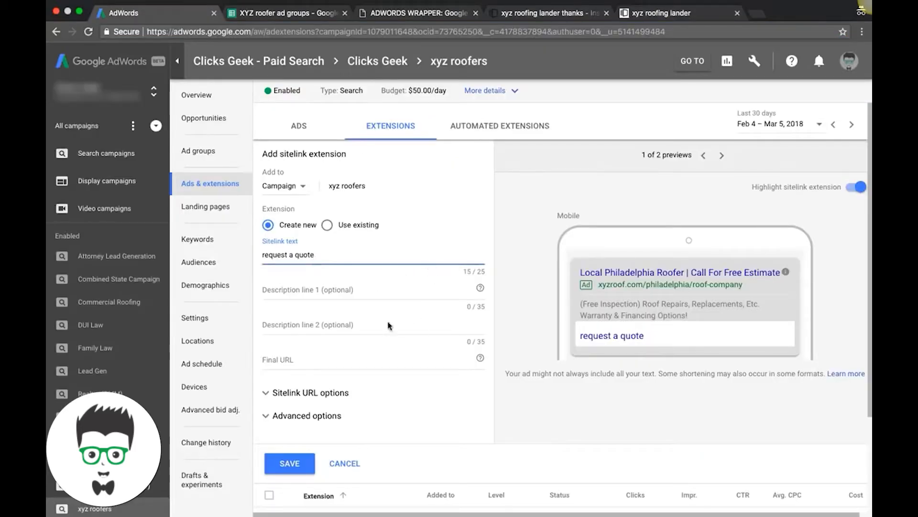
left_click(285, 358)
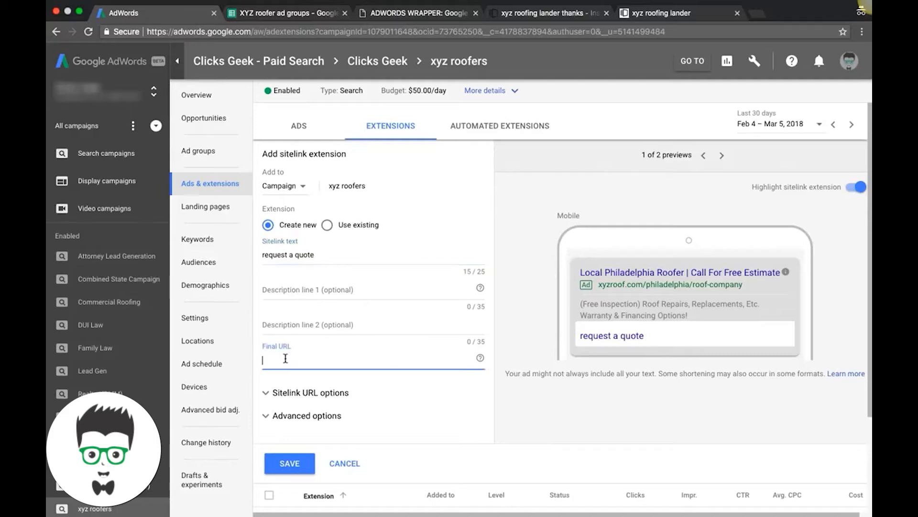
key("ctrl+v")
Set the sitelink's device preference to mobile and save the extension.
scroll(419, 243, "down", 2)
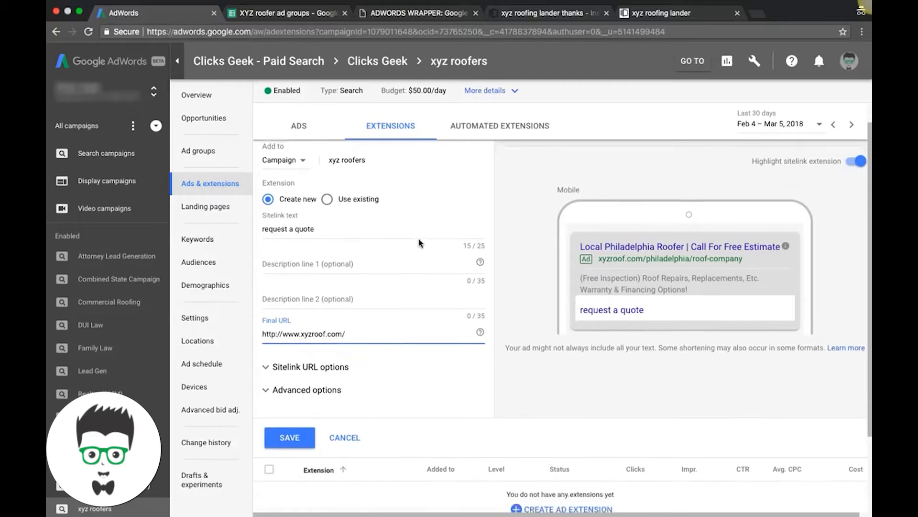
scroll(419, 243, "down", 1)
left_click(319, 345)
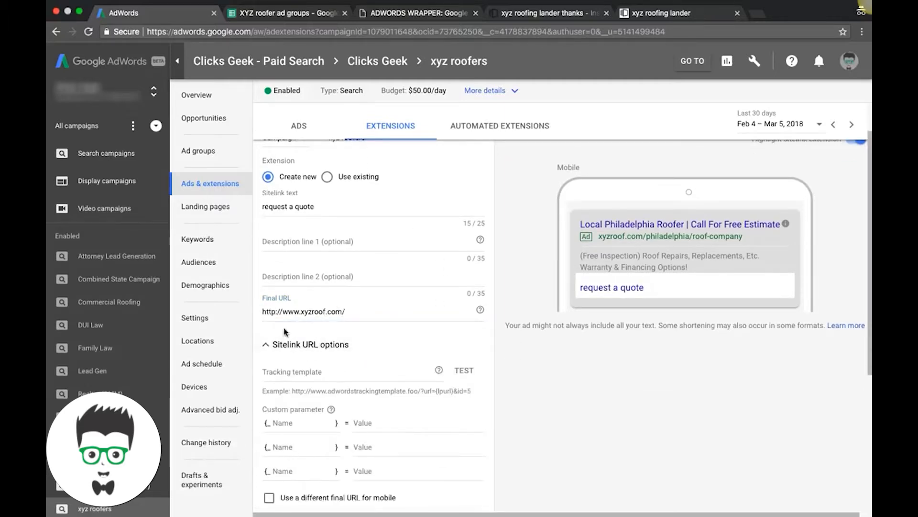
left_click(266, 344)
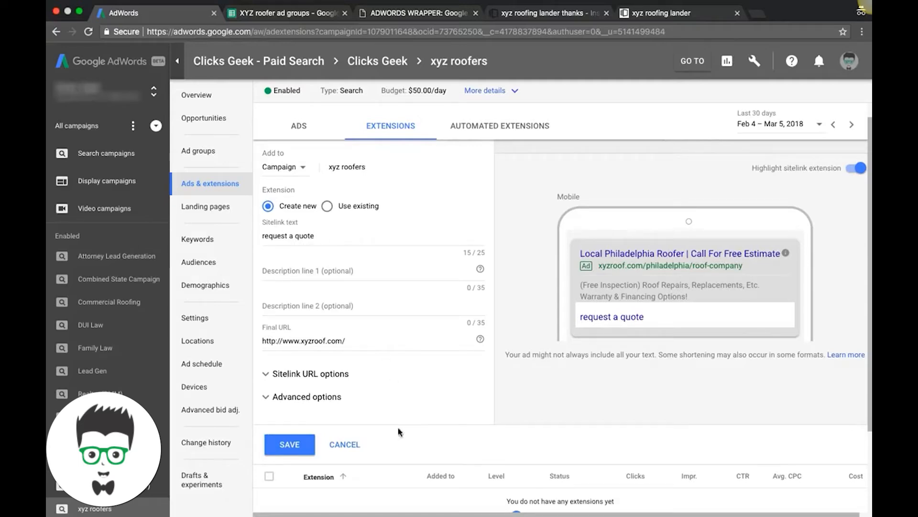
left_click(272, 401)
scroll(381, 388, "down", 2)
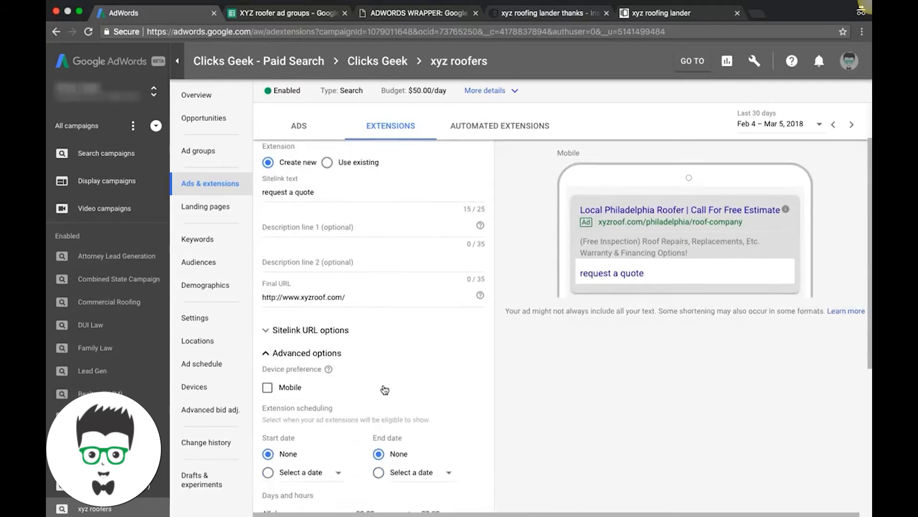
left_click(267, 369)
scroll(400, 345, "down", 3)
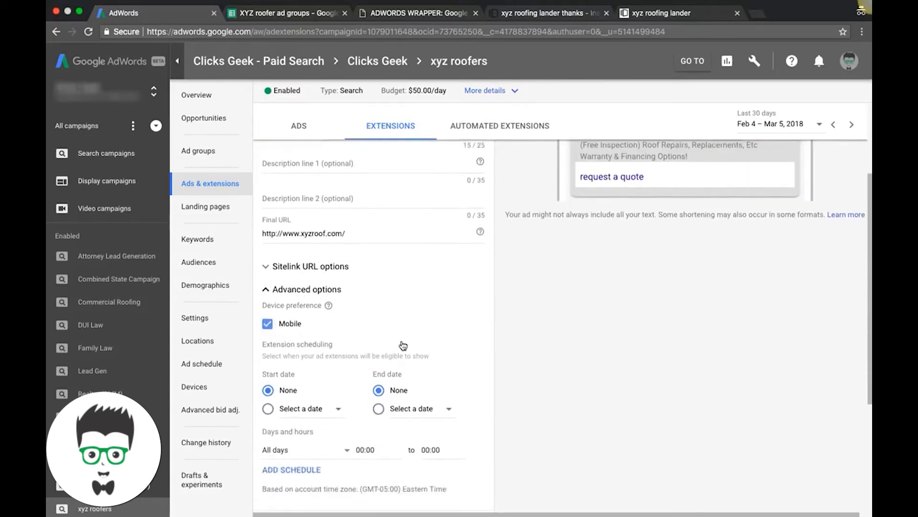
left_click(294, 495)
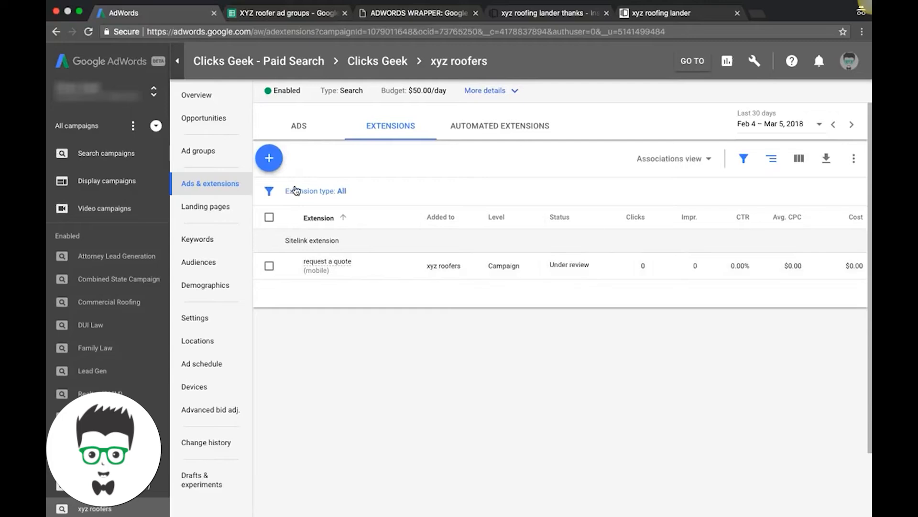
Start a second campaign-level sitelink extension, also with the sitelink text "request a quote".
left_click(271, 162)
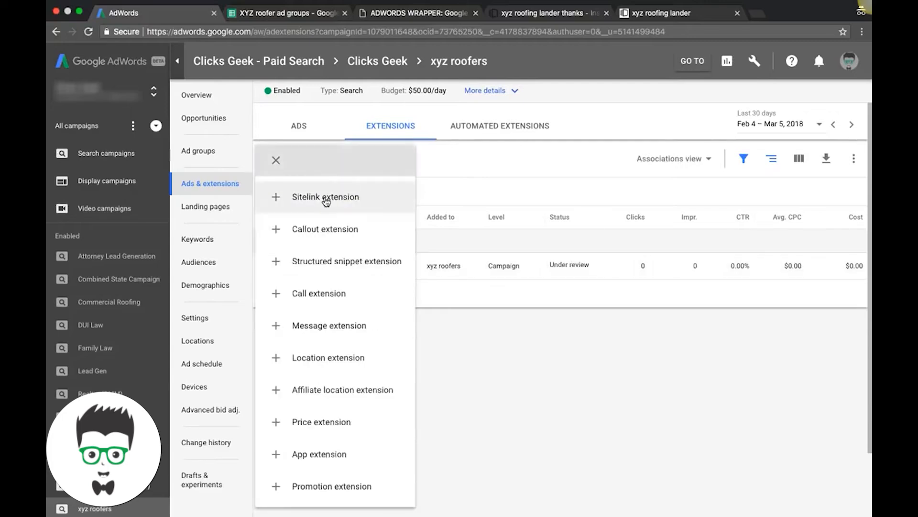
left_click(328, 199)
left_click(295, 265)
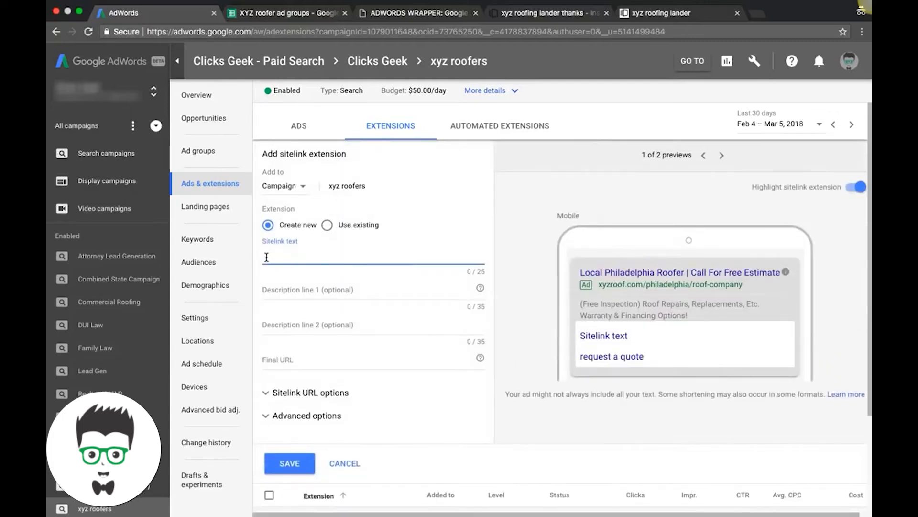
type("request a q")
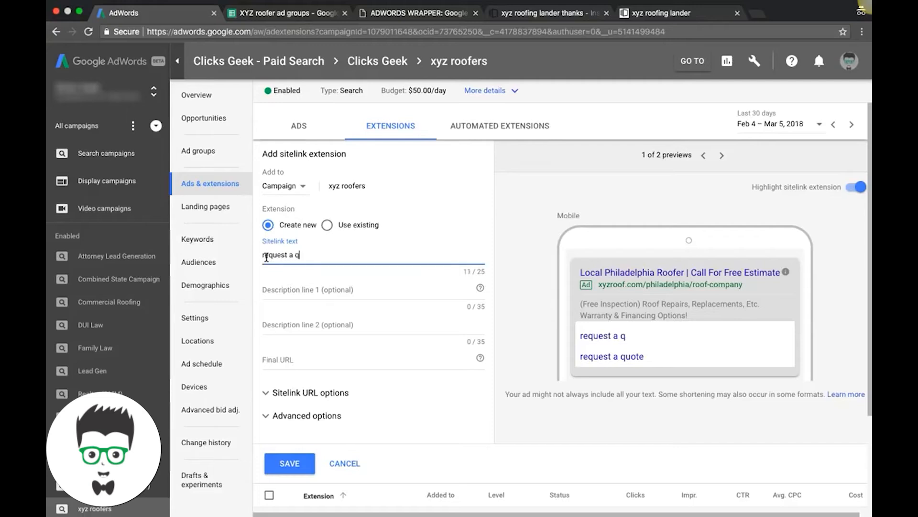
type("uote")
left_click(274, 420)
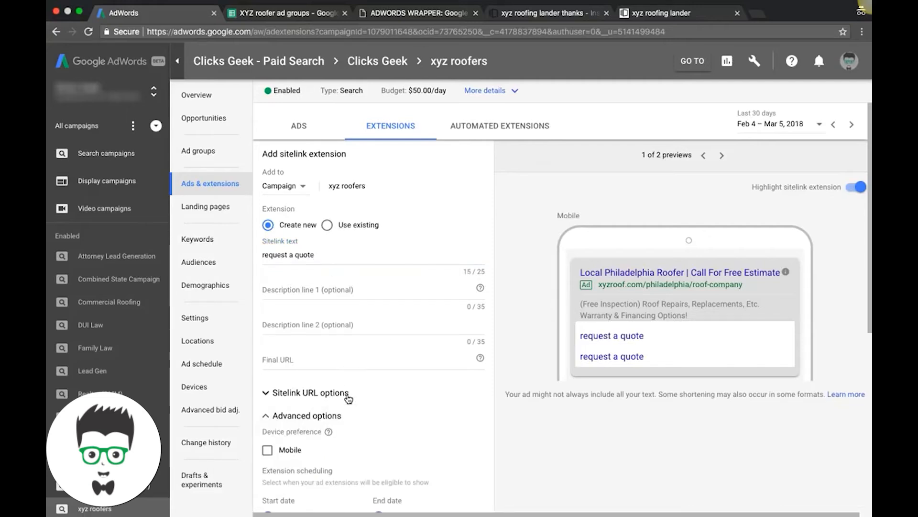
left_click(269, 416)
left_click(288, 367)
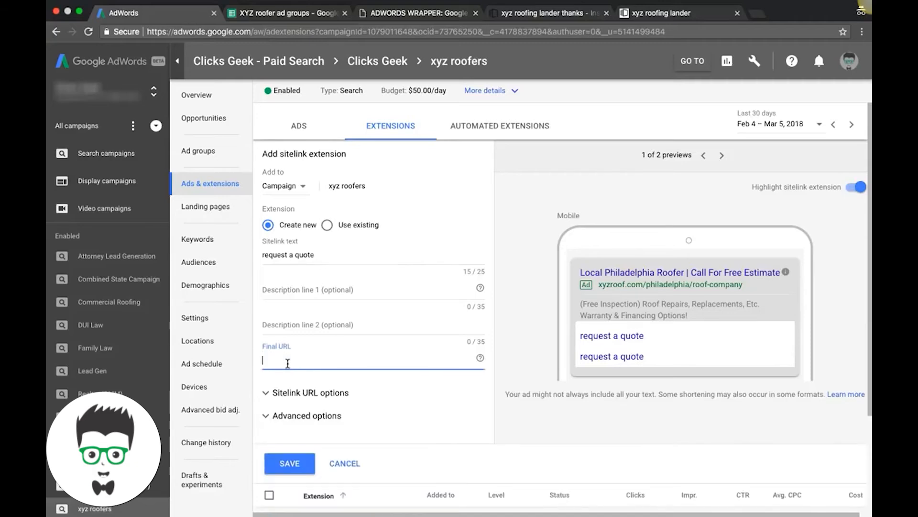
key("ctrl+v")
left_click(290, 463)
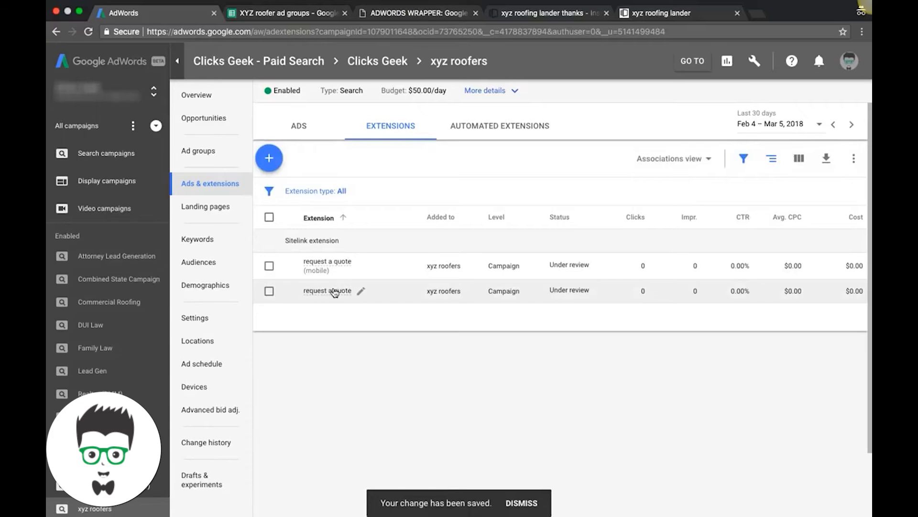
mouse_move(329, 265)
mouse_move(335, 291)
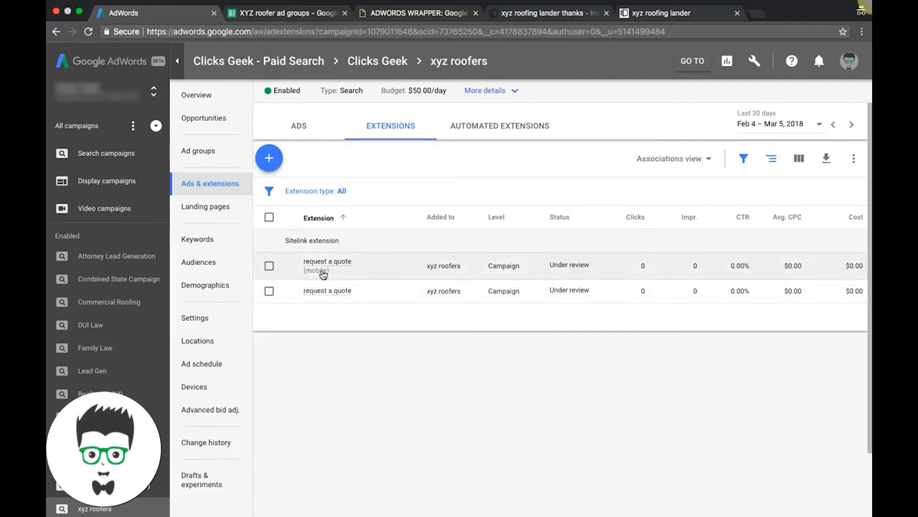
Add a campaign-level callout extension for xyz roofers with the text "24/7 + weekends" and save it.
left_click(275, 168)
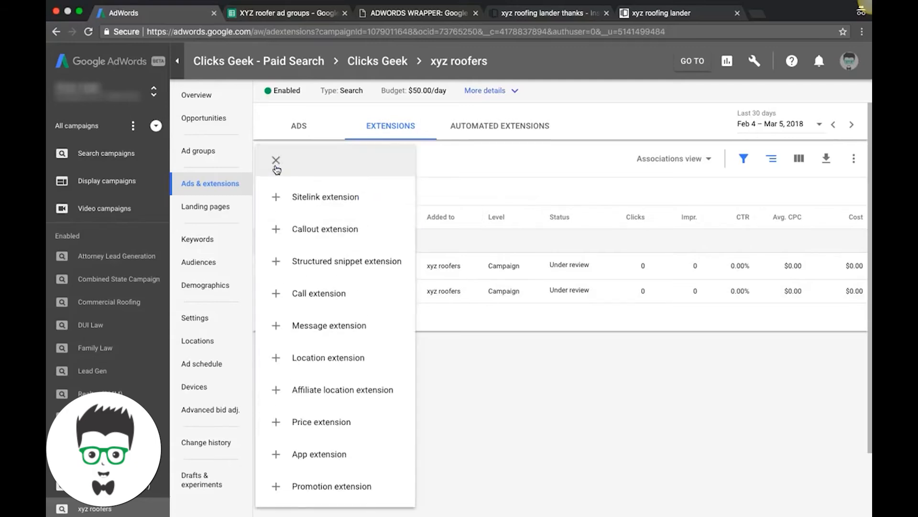
left_click(315, 232)
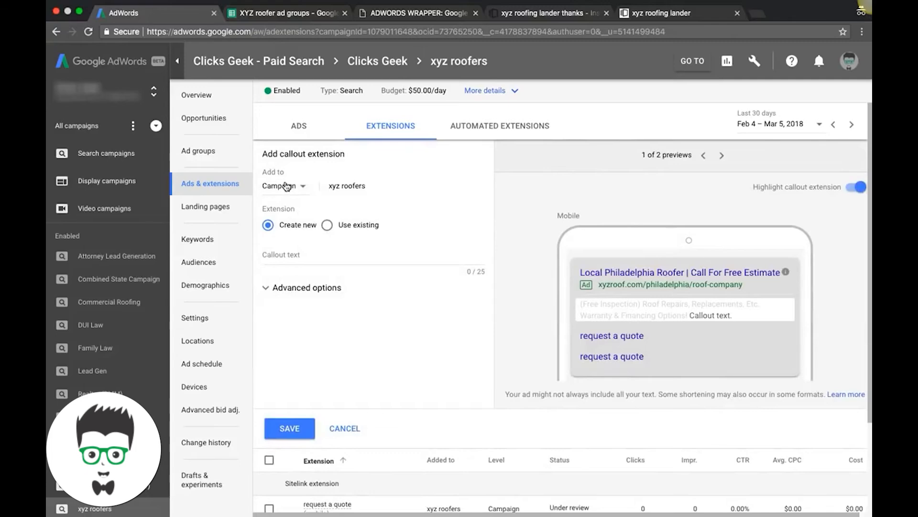
left_click(285, 187)
left_click(282, 216)
left_click(282, 256)
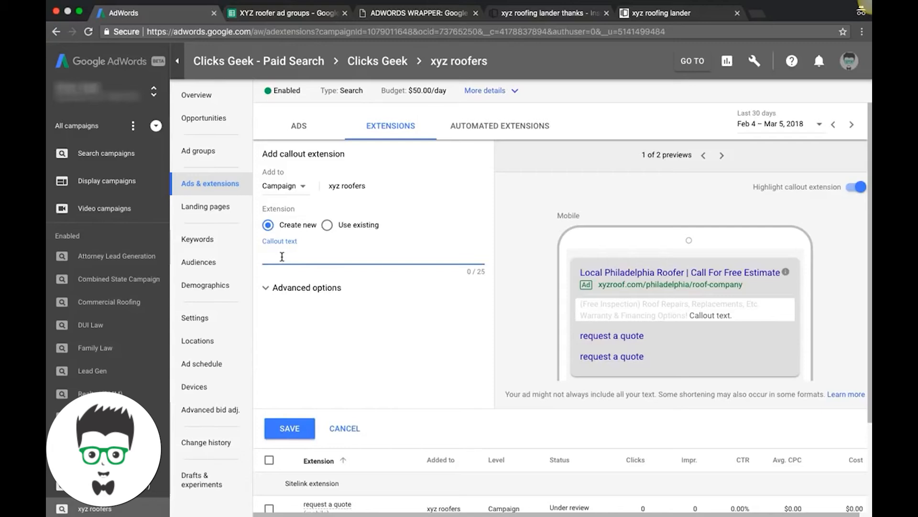
type("24/7 + weekends")
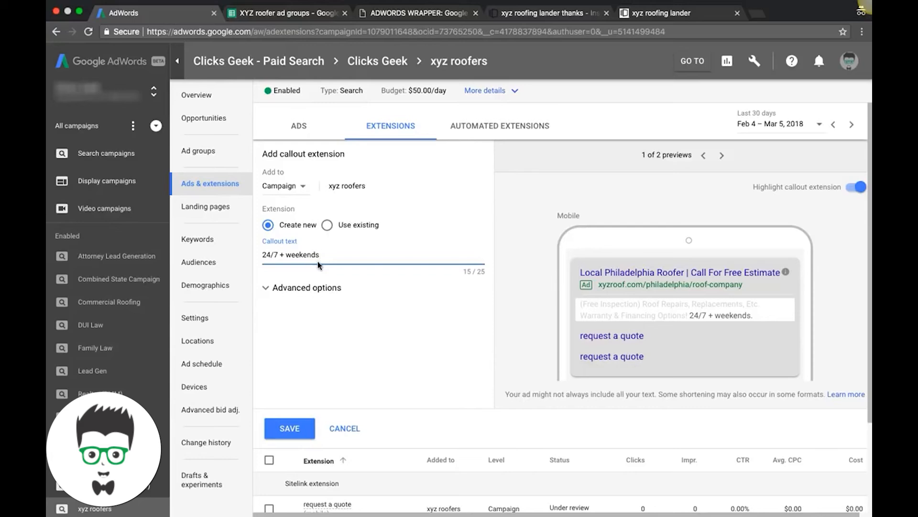
left_click(293, 431)
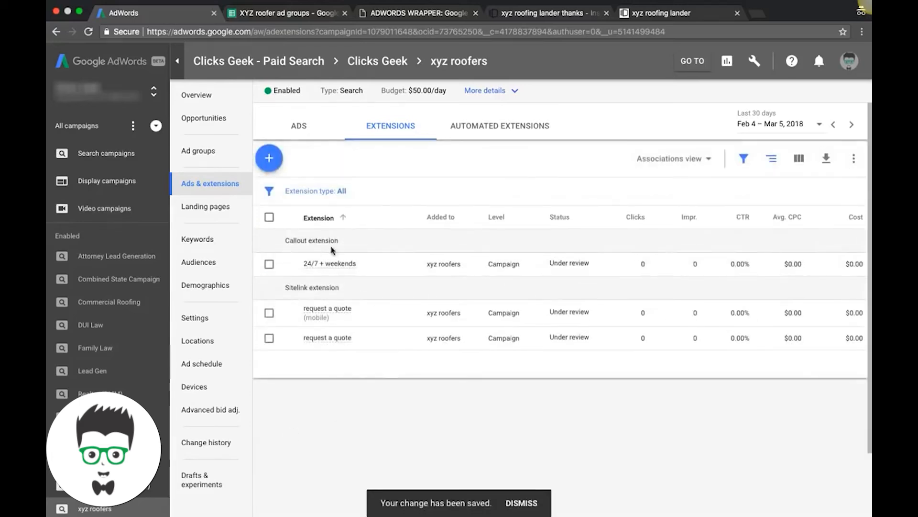
Review the header types offered for a new structured snippet extension and discard the form.
left_click(270, 160)
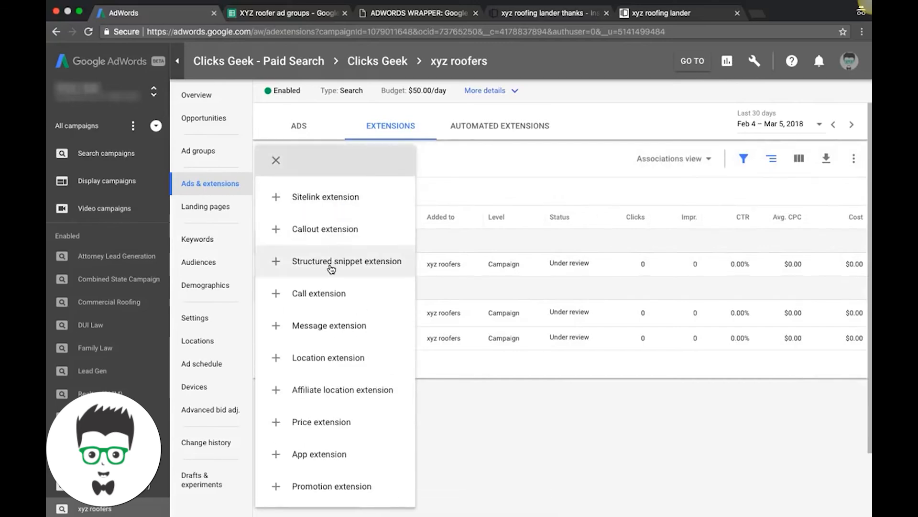
left_click(331, 269)
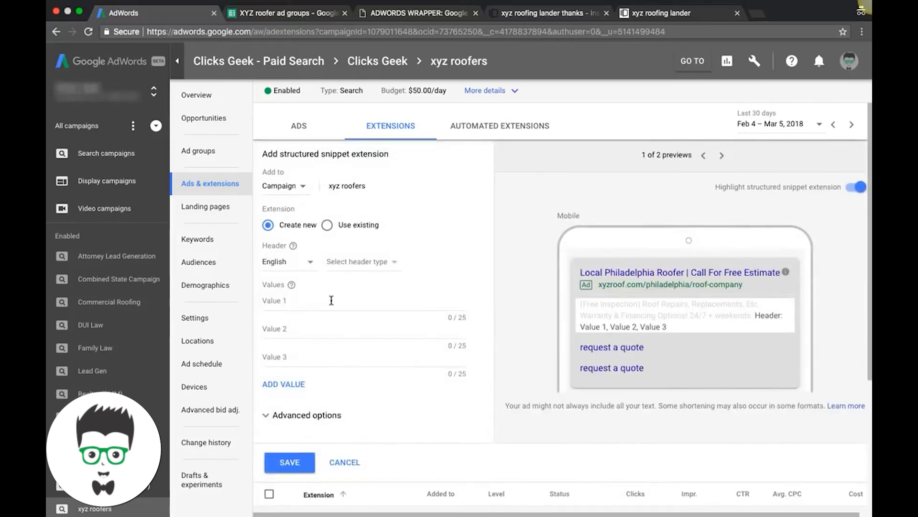
left_click(307, 309)
left_click(366, 263)
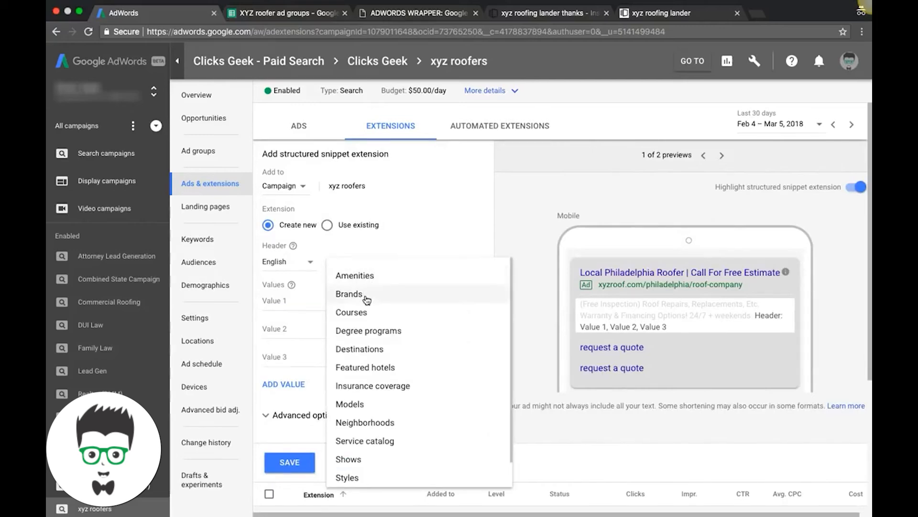
scroll(367, 373, "down", 1)
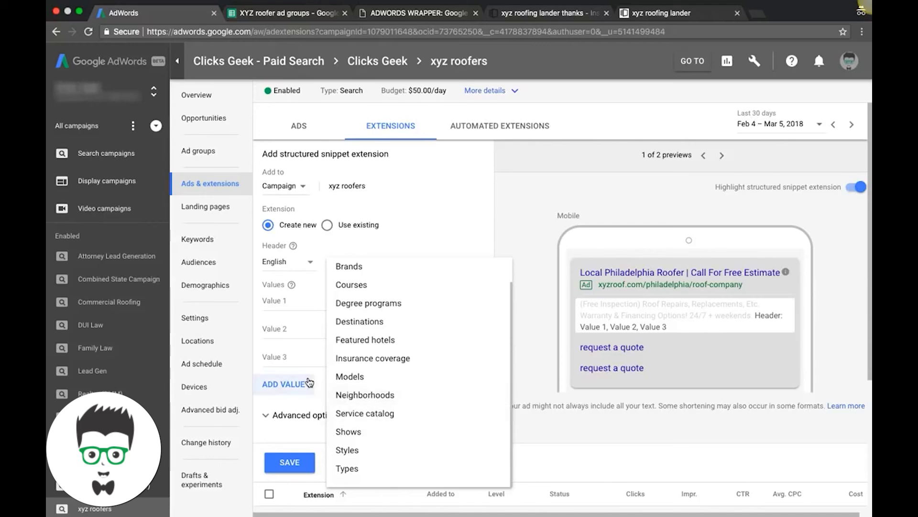
left_click(304, 383)
left_click(343, 489)
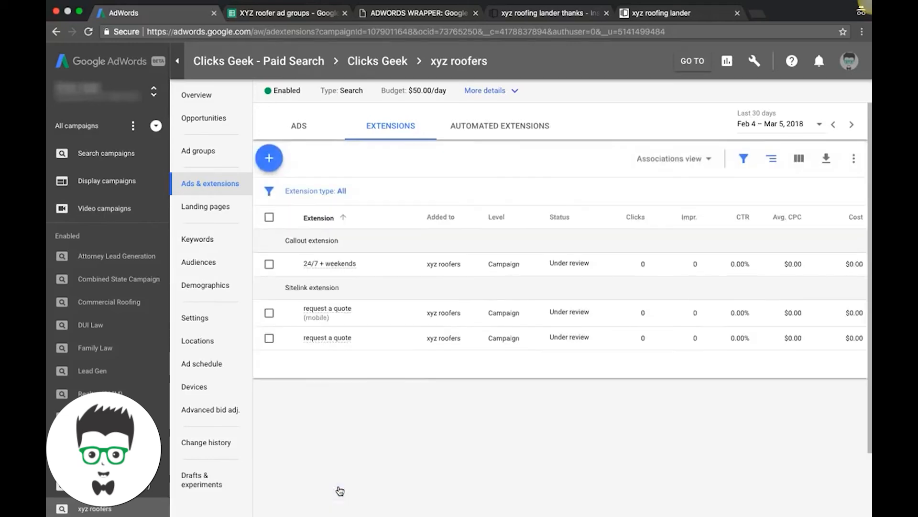
Start a new call extension for the xyz roofers campaign.
left_click(270, 159)
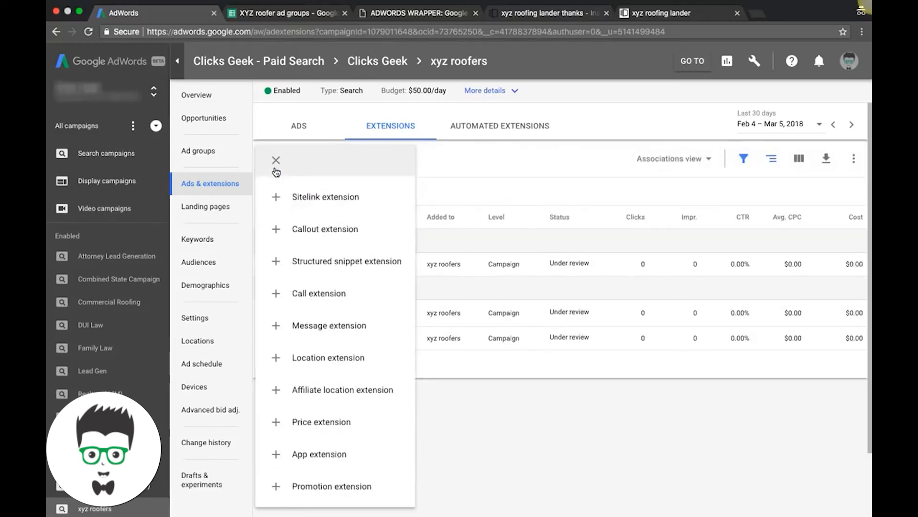
left_click(309, 297)
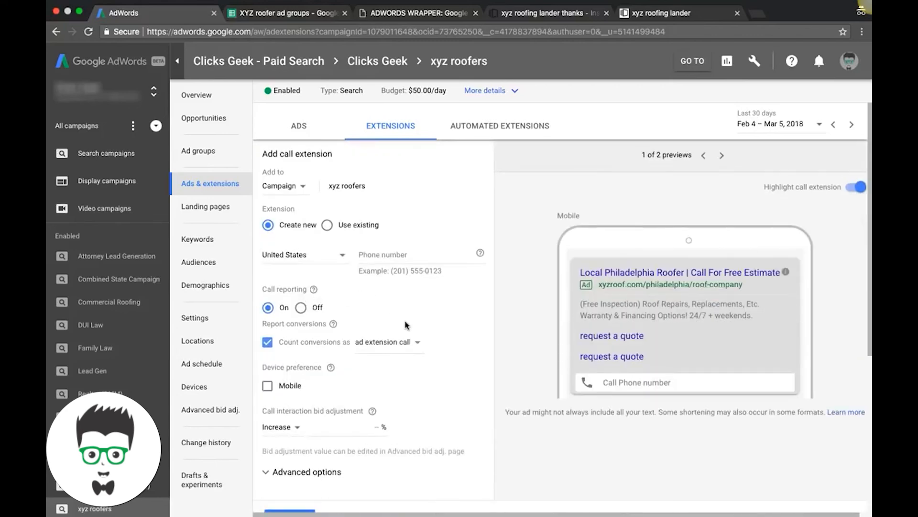